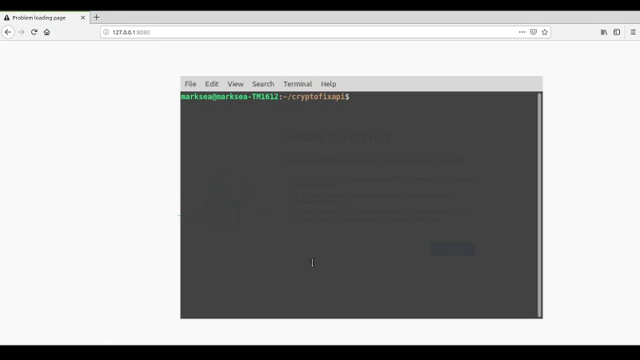
- Relaunch 'java -jar fixapi-6.0.jar' from the Terminal history
{"action": "key", "text": "Up"}
{"action": "key", "text": "Up"}
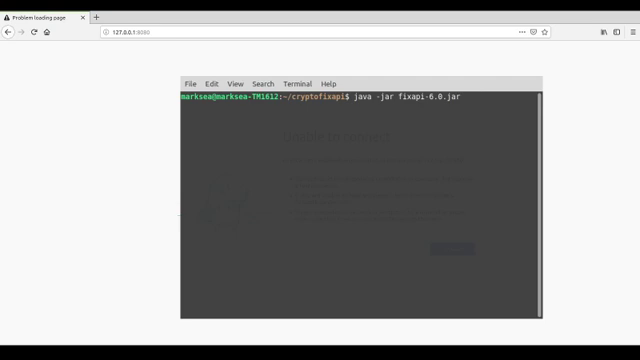
{"action": "key", "text": "Return"}
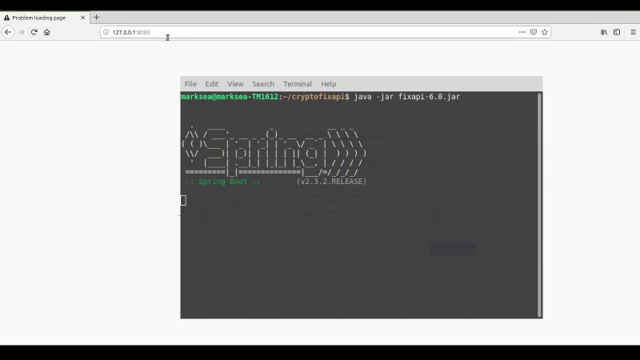
- Reload 127.0.0.1:8080 in Firefox to show the BTC/USD chart
{"action": "left_click", "coordinate": [35, 33]}
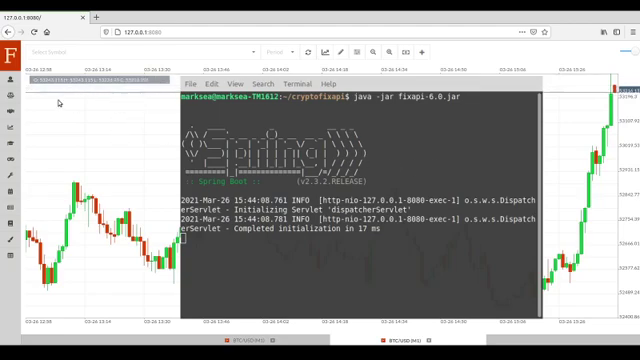
- Place a 0.01-lot BTC/USD market buy from the One-Click Order panel
{"action": "left_click", "coordinate": [10, 95]}
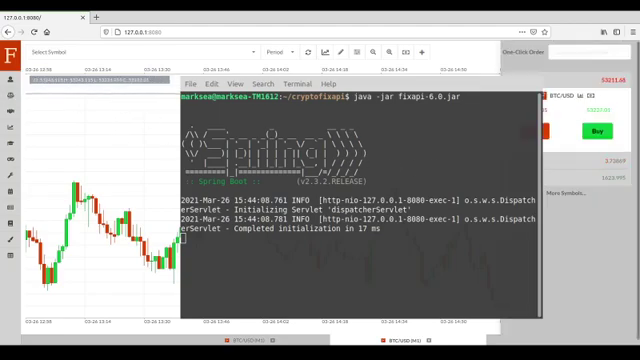
{"action": "left_click", "coordinate": [590, 131]}
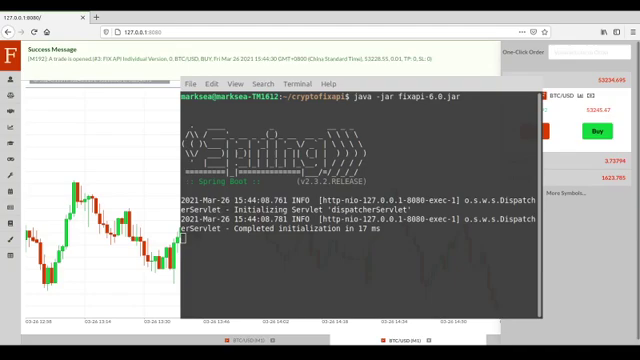
- Close the open BTC/USD buy trade from the Open Trades list
{"action": "left_click", "coordinate": [14, 111]}
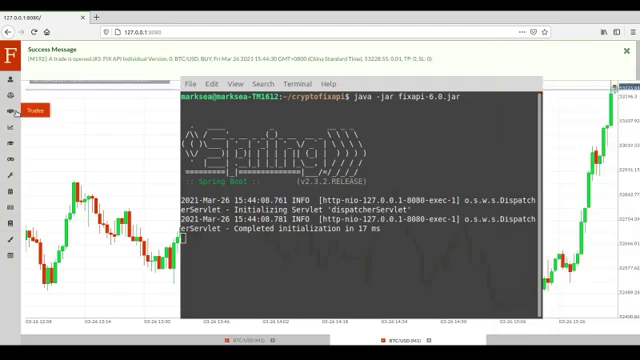
{"action": "left_click", "coordinate": [14, 111]}
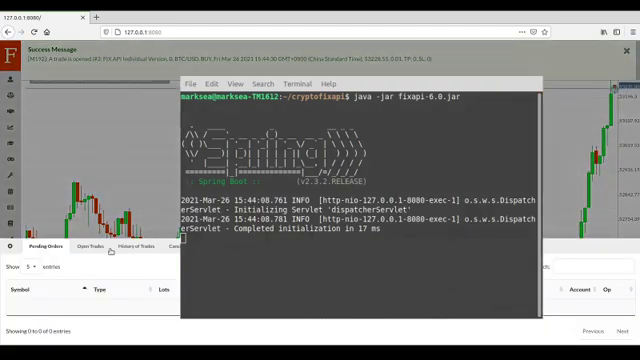
{"action": "left_click", "coordinate": [108, 248]}
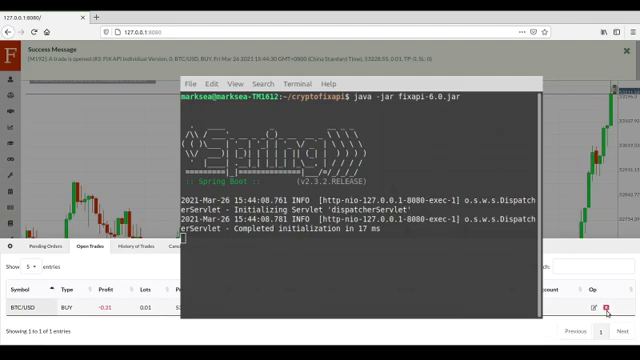
{"action": "left_click", "coordinate": [606, 309]}
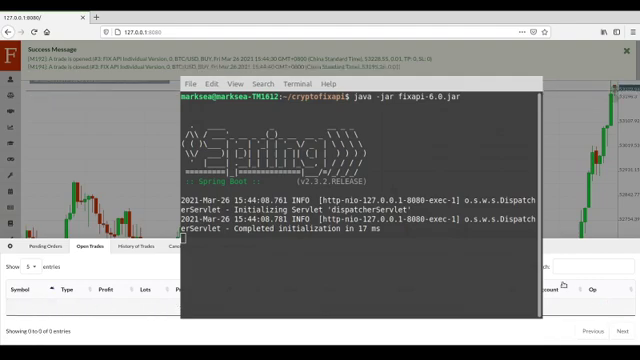
{"action": "left_click", "coordinate": [555, 225]}
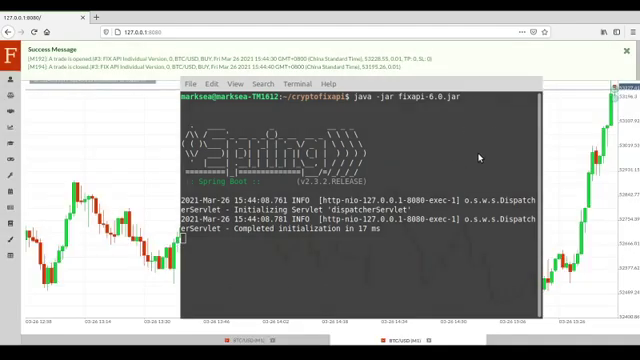